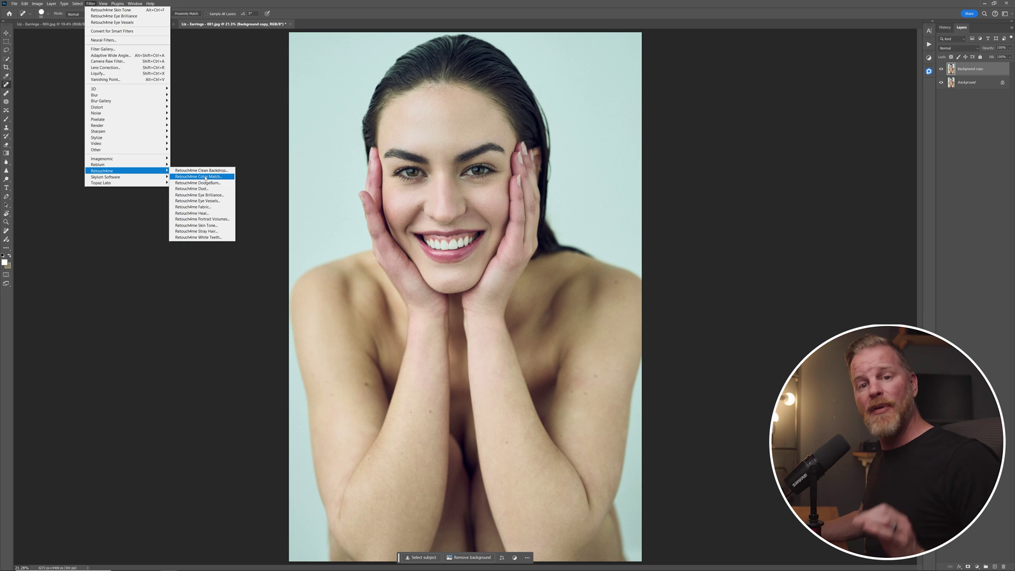
- Delete the Background copy layer and open the Retouch4me Panel with its On-device retouching options
{"action": "left_click", "coordinate": [969, 72]}
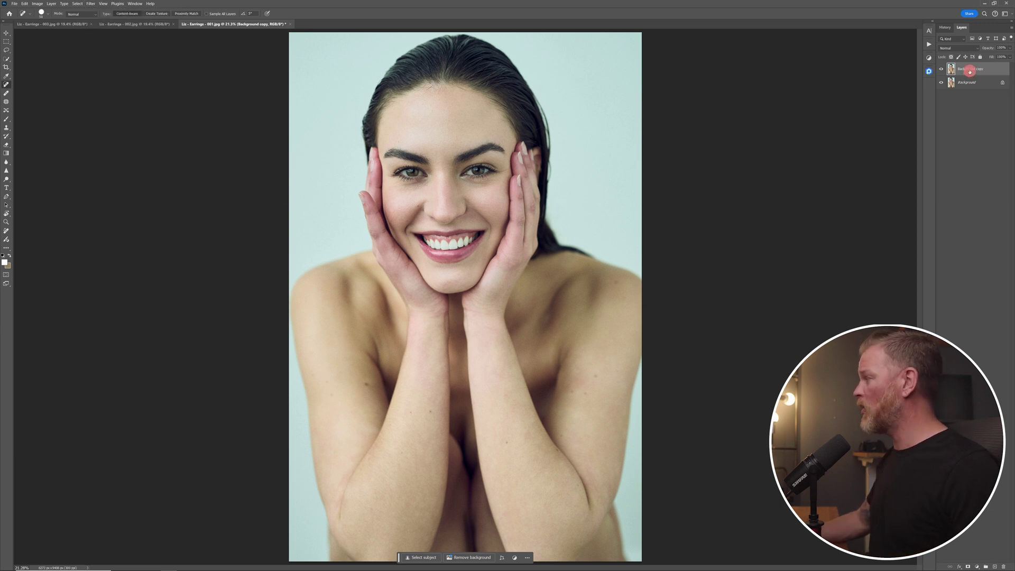
{"action": "key", "text": "Delete"}
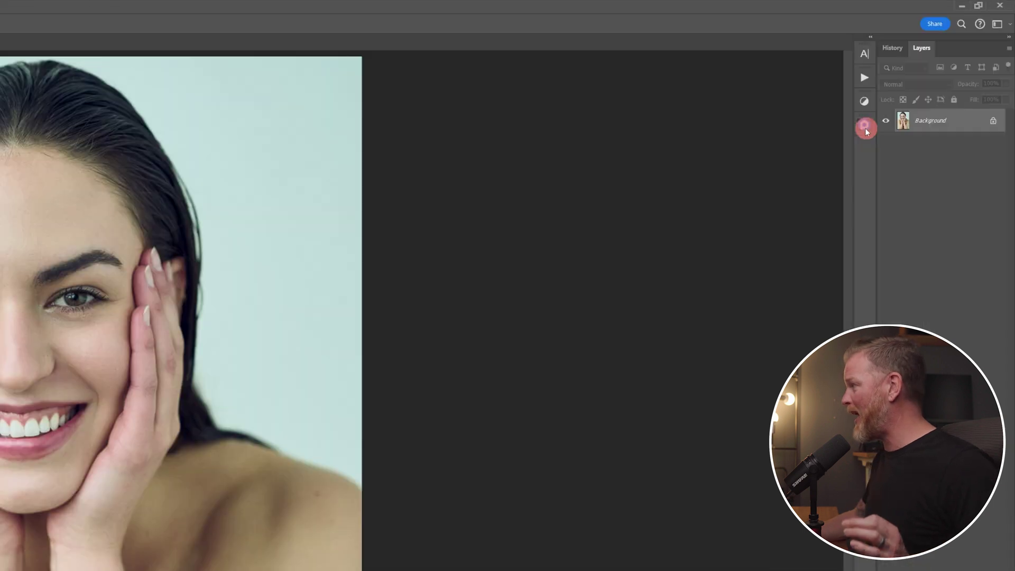
{"action": "left_click", "coordinate": [864, 127]}
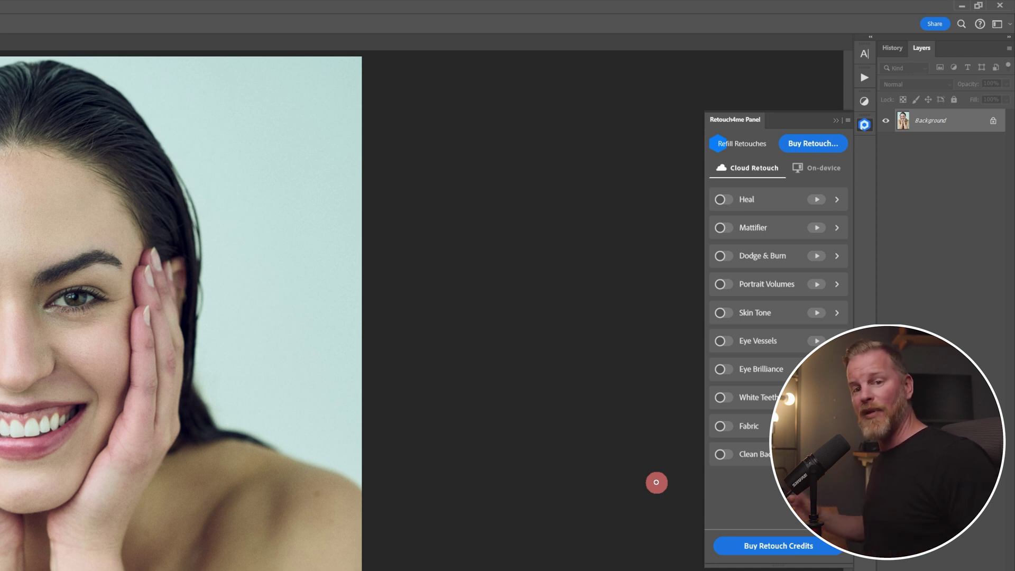
{"action": "left_click", "coordinate": [819, 167]}
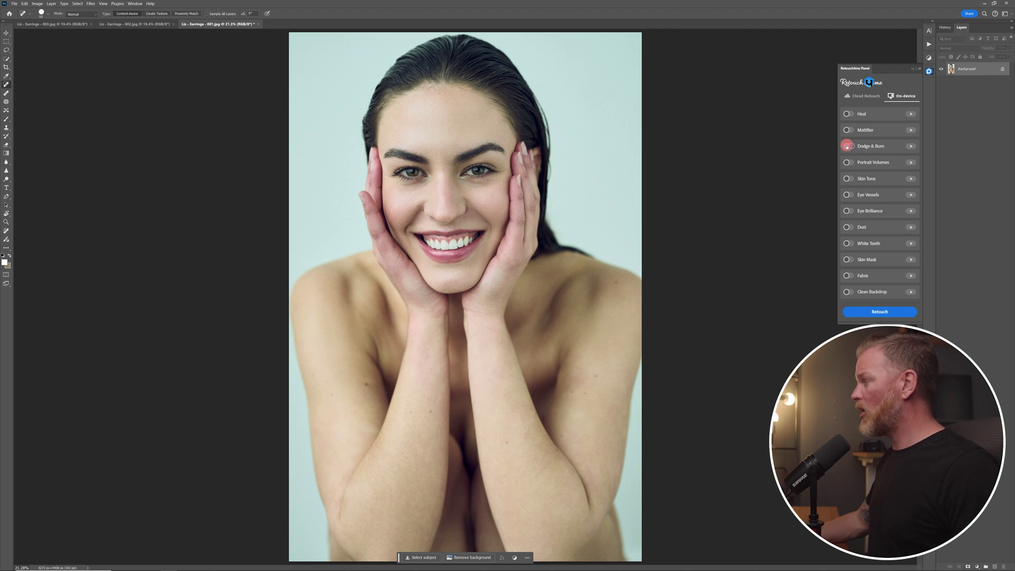
- Run an on-device retouch with Dodge & Burn, Skin Tone, Eye Vessels, Eye Brilliance and White Teeth enabled
{"action": "left_click", "coordinate": [847, 146]}
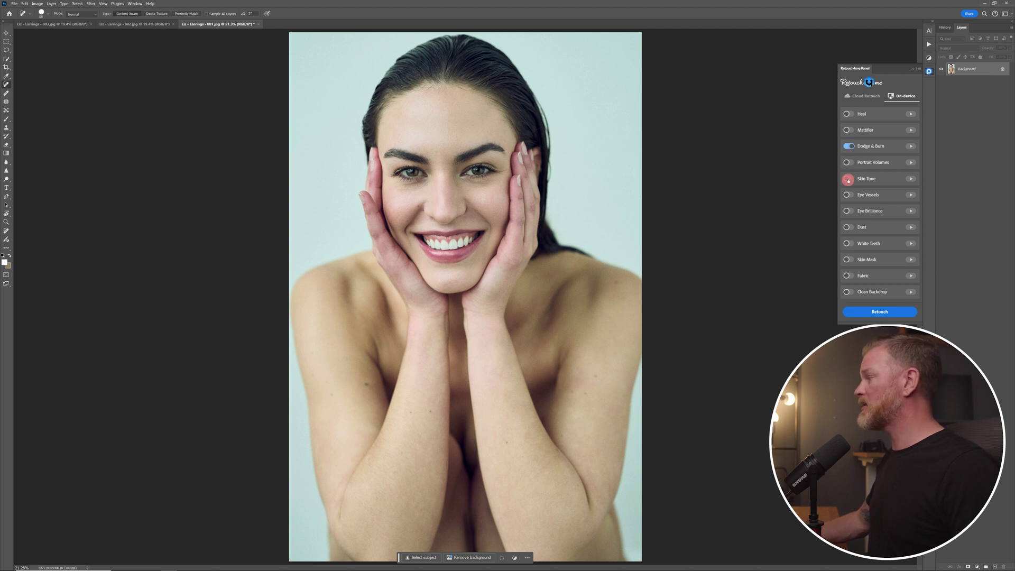
{"action": "left_click", "coordinate": [848, 180]}
{"action": "left_click", "coordinate": [847, 195]}
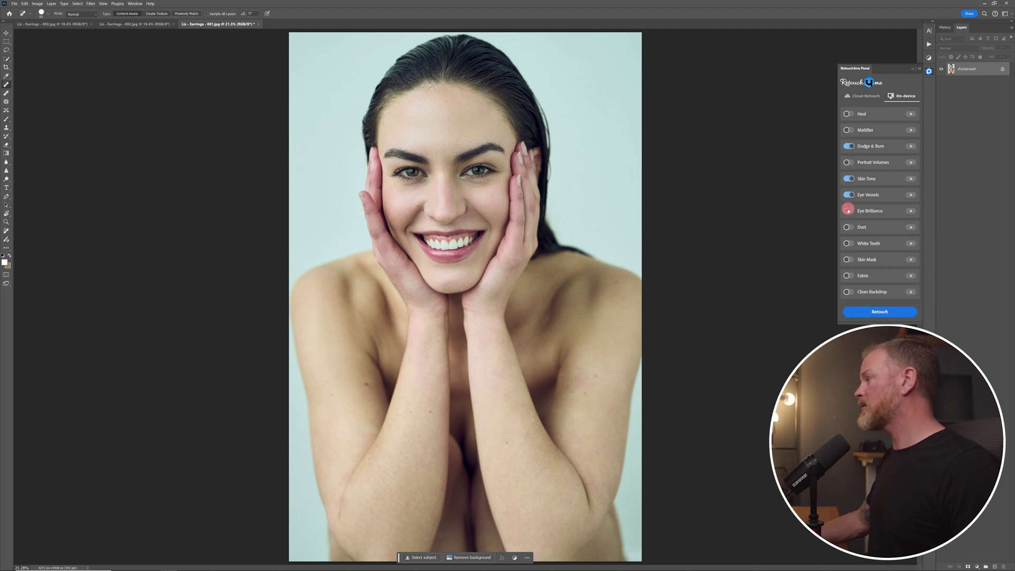
{"action": "left_click", "coordinate": [847, 212]}
{"action": "left_click", "coordinate": [847, 244]}
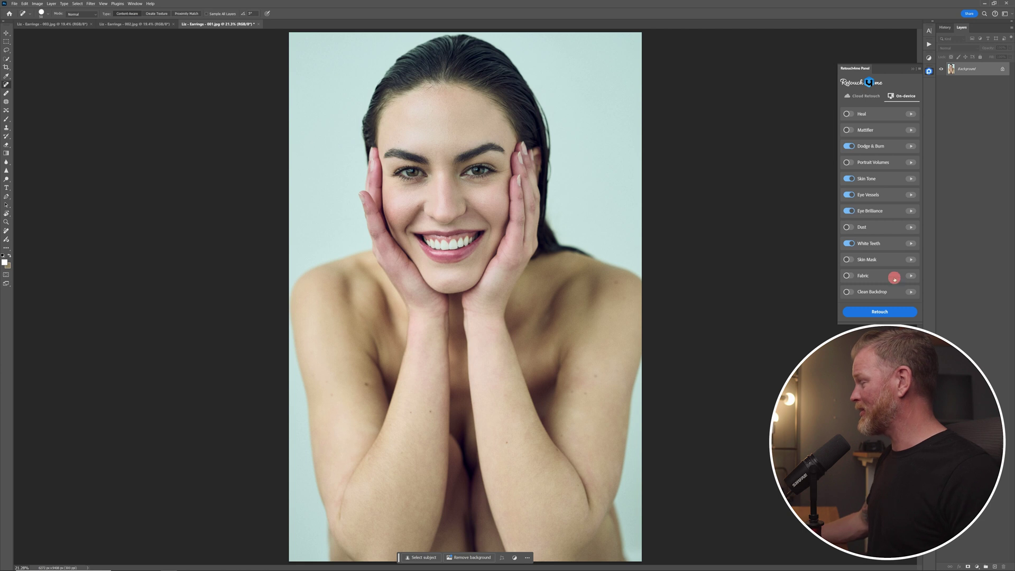
{"action": "left_click", "coordinate": [886, 312]}
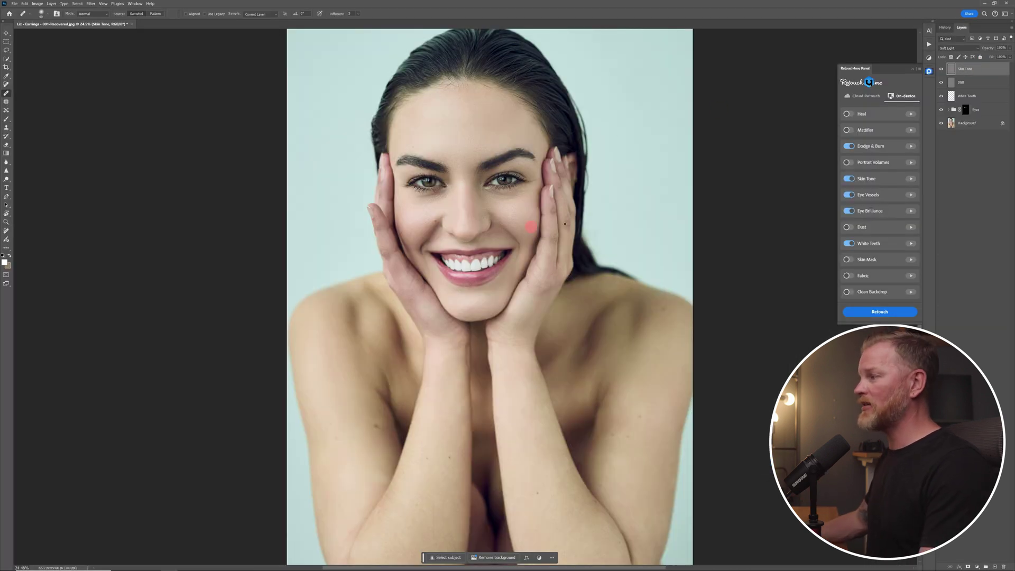
- Compare the face with and without the Skin Tone, D&B and White Teeth layers, one layer at a time
{"action": "scroll", "coordinate": [582, 222], "scroll_direction": "up", "scroll_amount": 3}
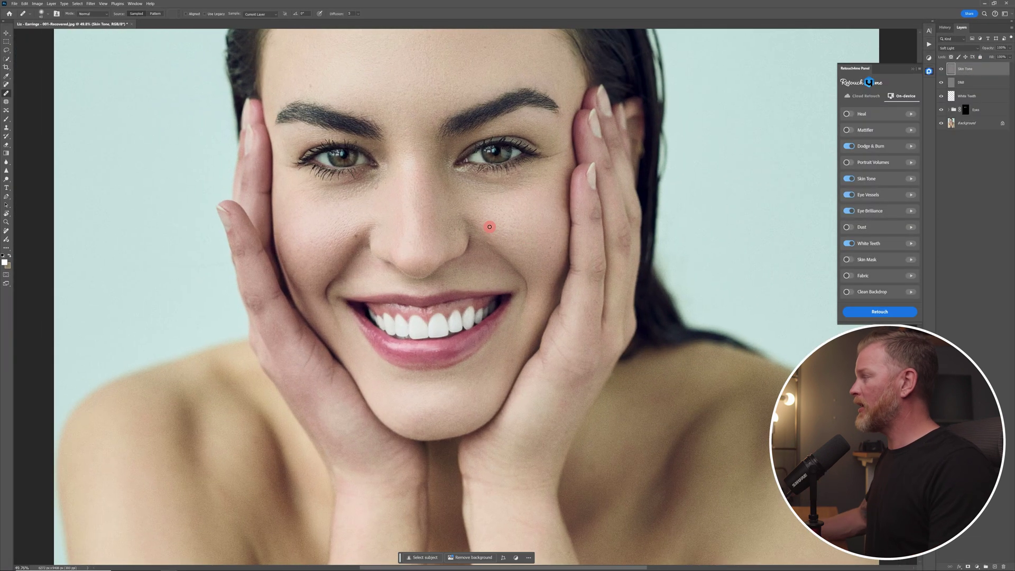
{"action": "left_click", "coordinate": [941, 69]}
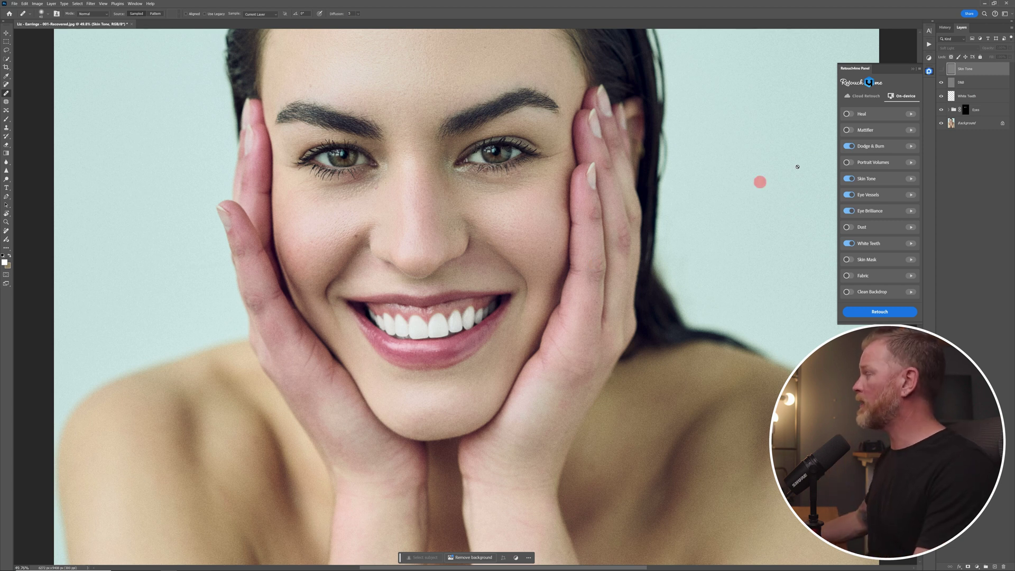
{"action": "left_click", "coordinate": [941, 68]}
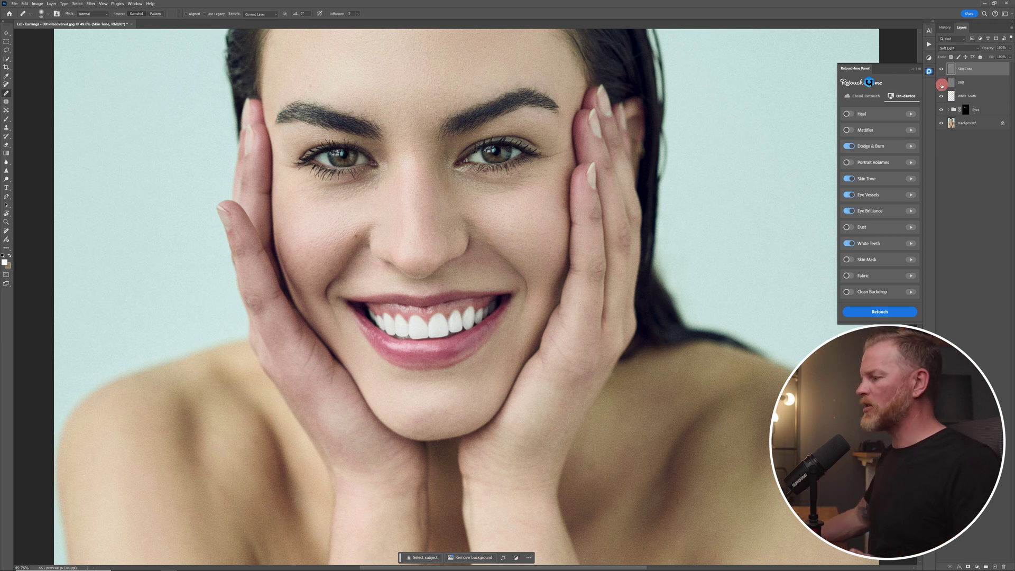
{"action": "left_click", "coordinate": [941, 83]}
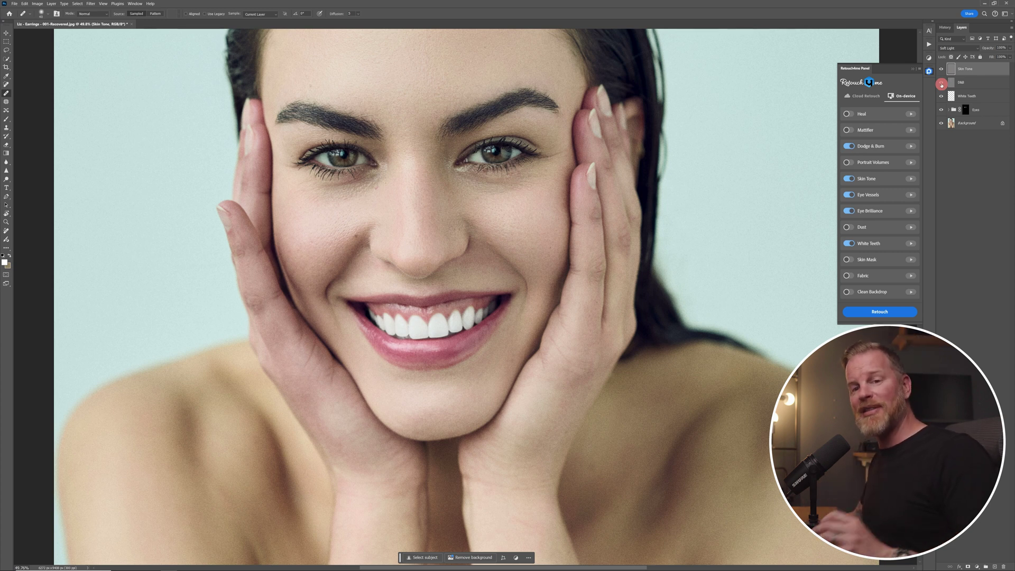
{"action": "left_click", "coordinate": [968, 98]}
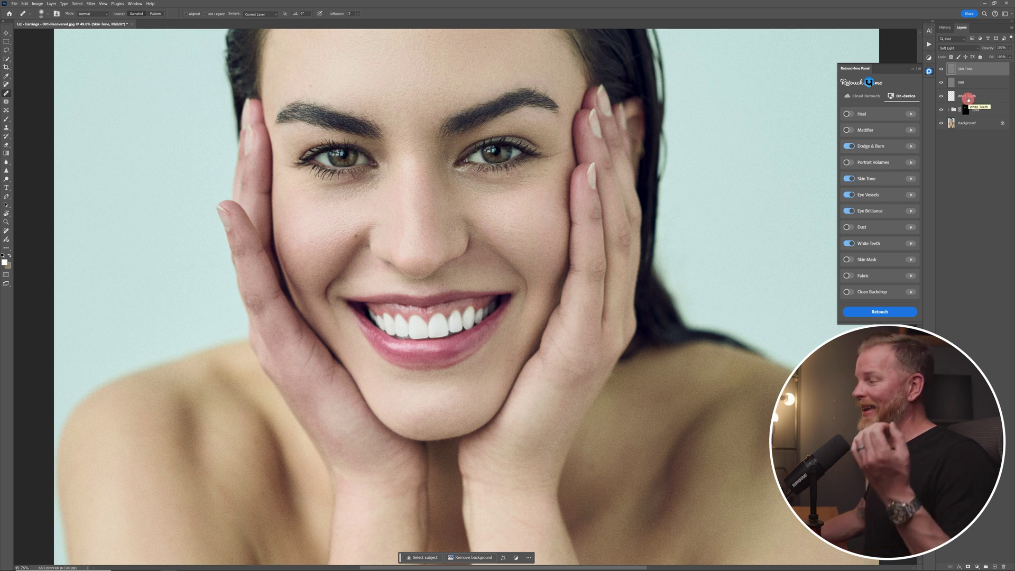
{"action": "left_click", "coordinate": [941, 96]}
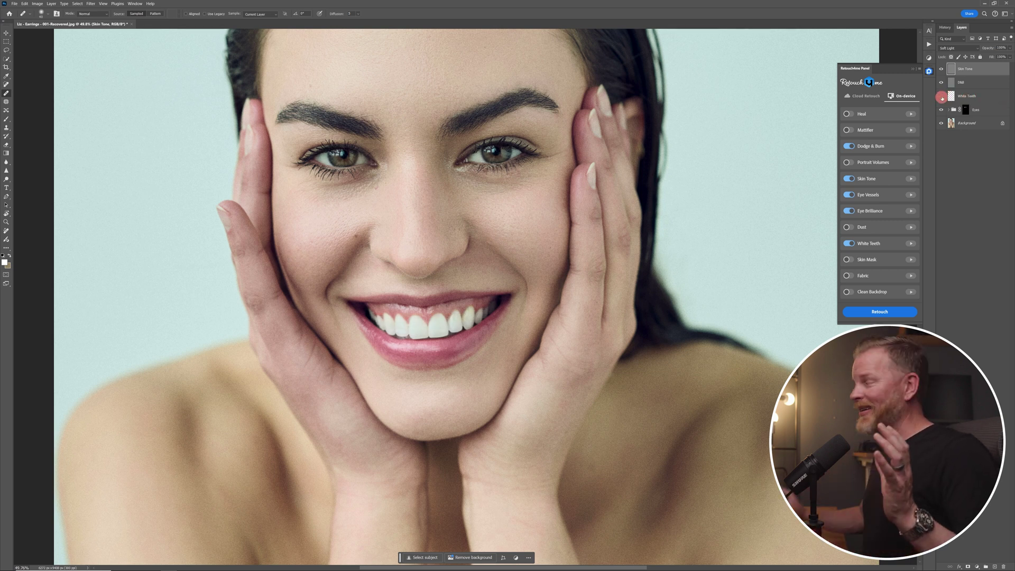
{"action": "left_click", "coordinate": [941, 96]}
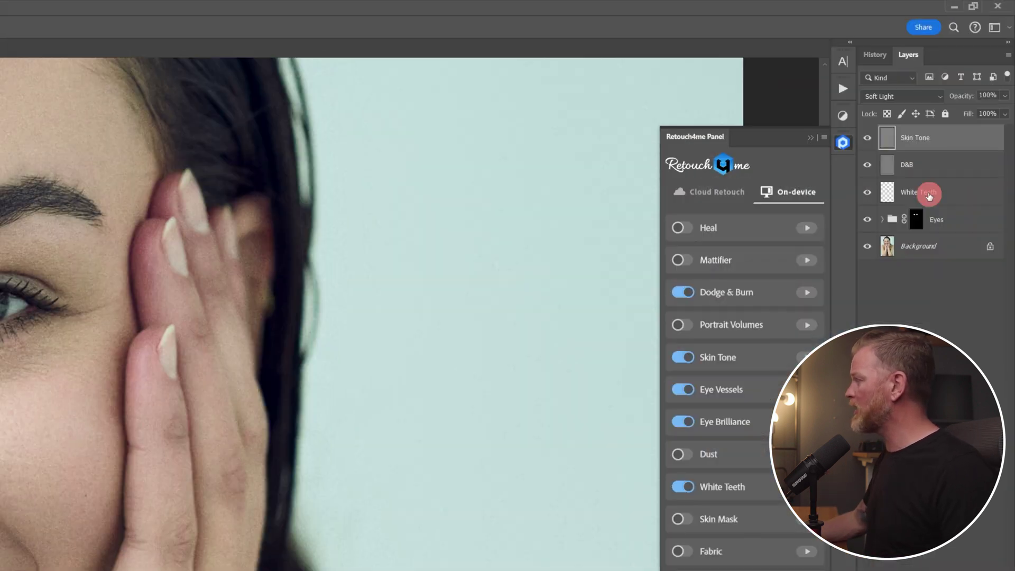
- Lower the White Teeth layer's opacity to 79% and compare the teeth with the layer hidden and shown
{"action": "left_click", "coordinate": [971, 97]}
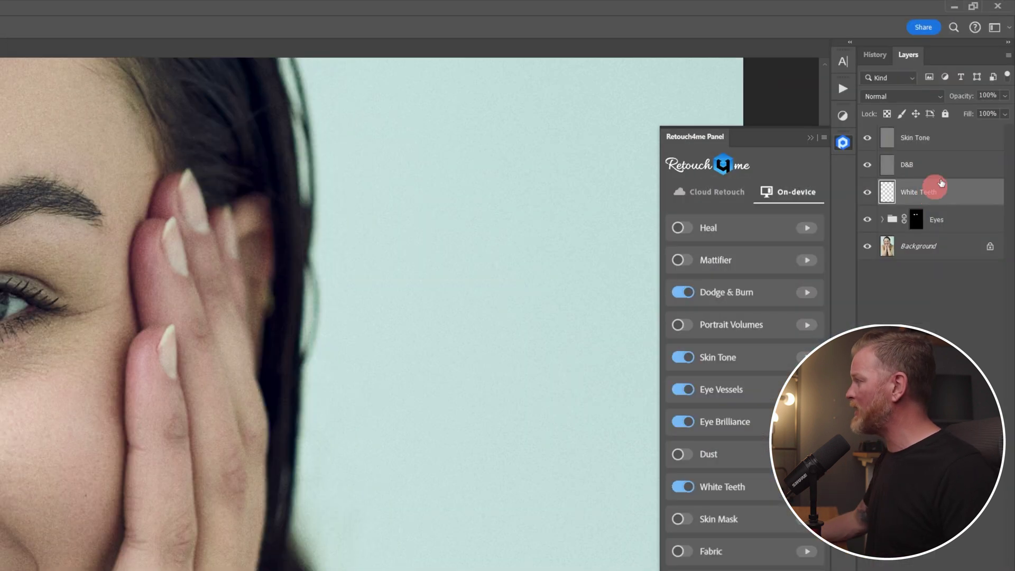
{"action": "left_click", "coordinate": [1004, 95]}
{"action": "left_click_drag", "start_coordinate": [1007, 115], "coordinate": [993, 116]}
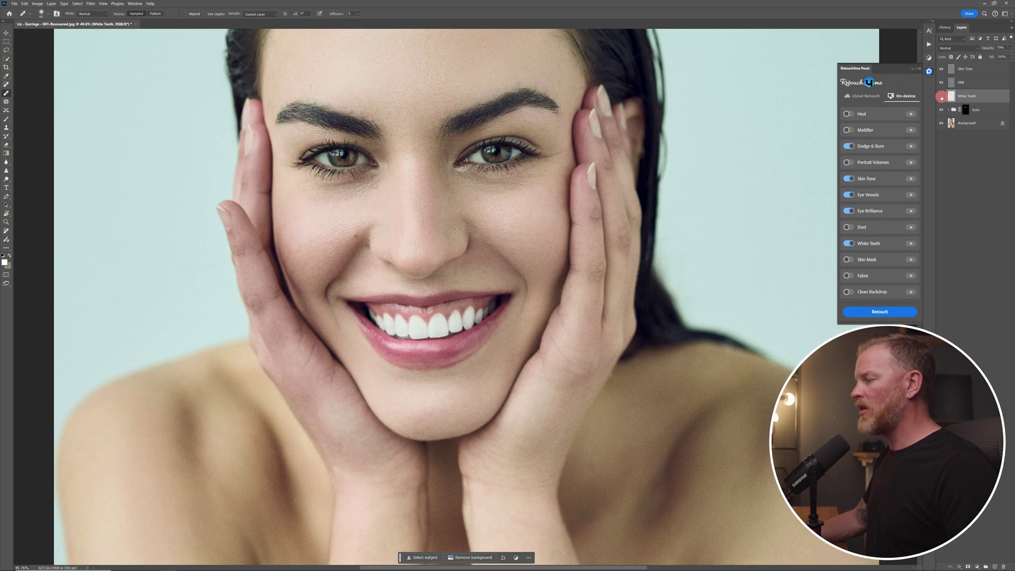
{"action": "left_click", "coordinate": [941, 96]}
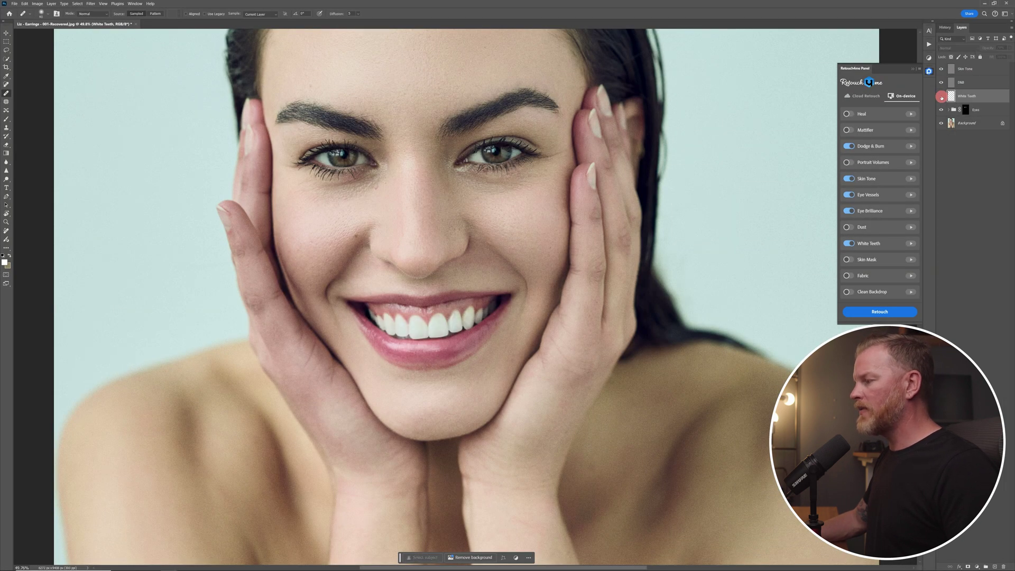
{"action": "left_click", "coordinate": [941, 96]}
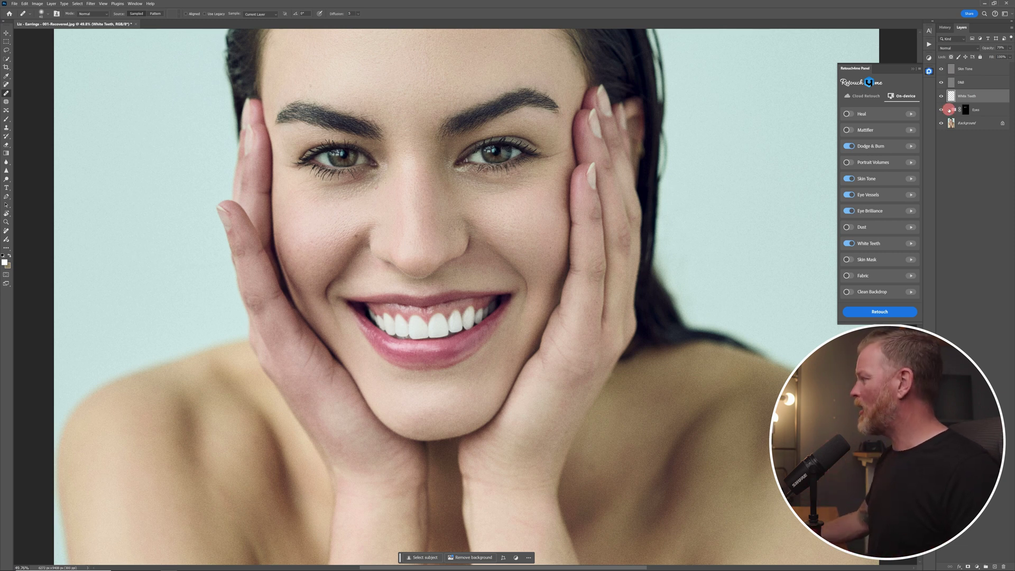
- Expand the Eyes group and lower the Eye Brilliance layer's opacity to about 80%
{"action": "left_click", "coordinate": [949, 110]}
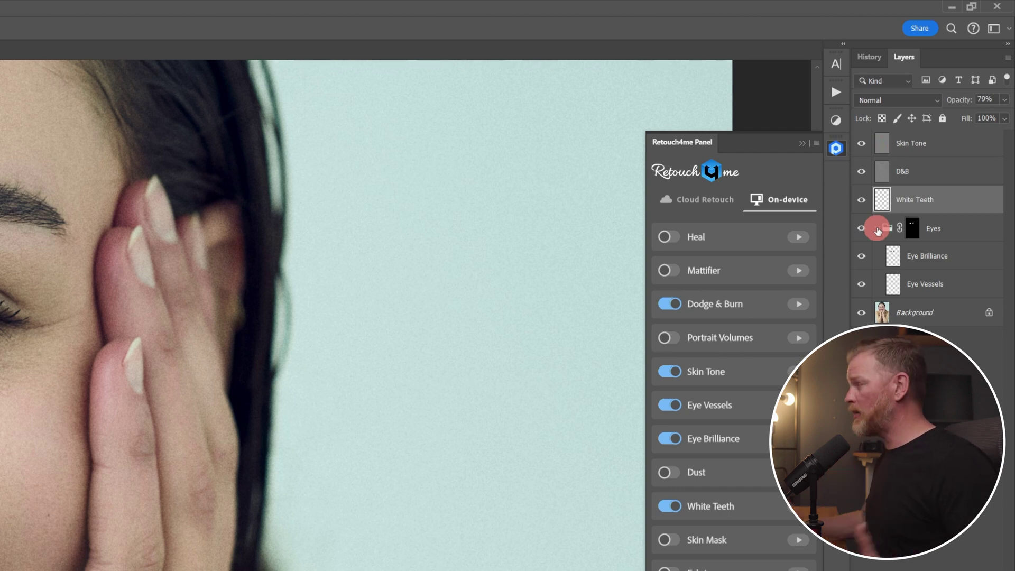
{"action": "left_click", "coordinate": [945, 256]}
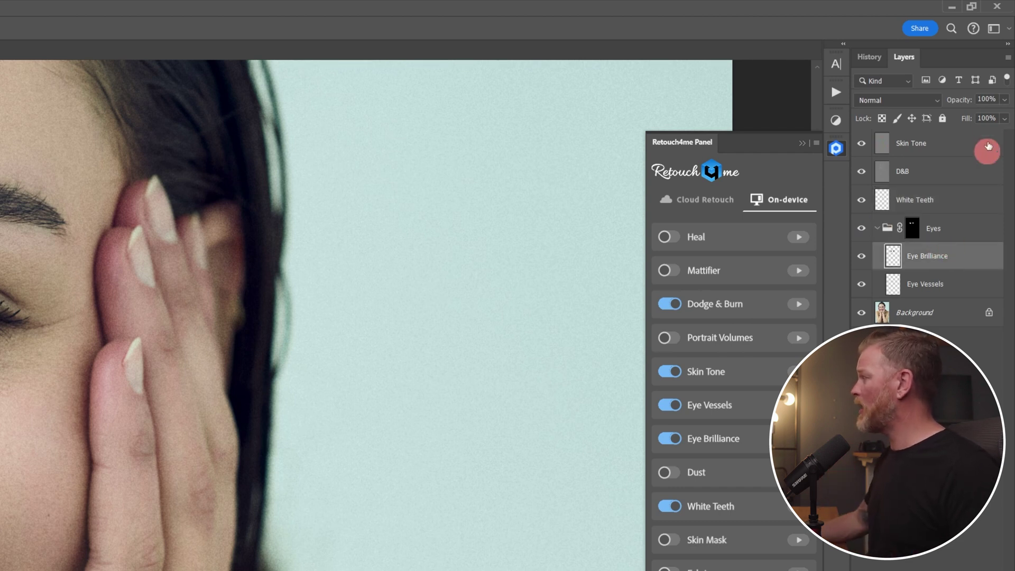
{"action": "left_click", "coordinate": [1007, 102]}
{"action": "left_click_drag", "start_coordinate": [1008, 104], "coordinate": [994, 119]}
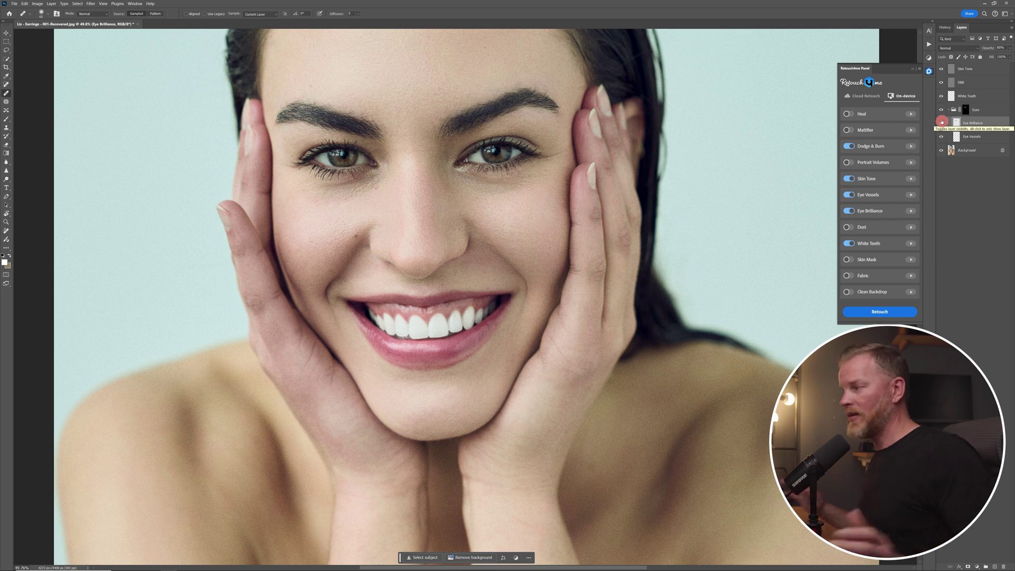
- Compare the portrait's original state in the history with the latest retouched state, ending on the retouched version
{"action": "scroll", "coordinate": [516, 198], "scroll_direction": "down", "scroll_amount": 3}
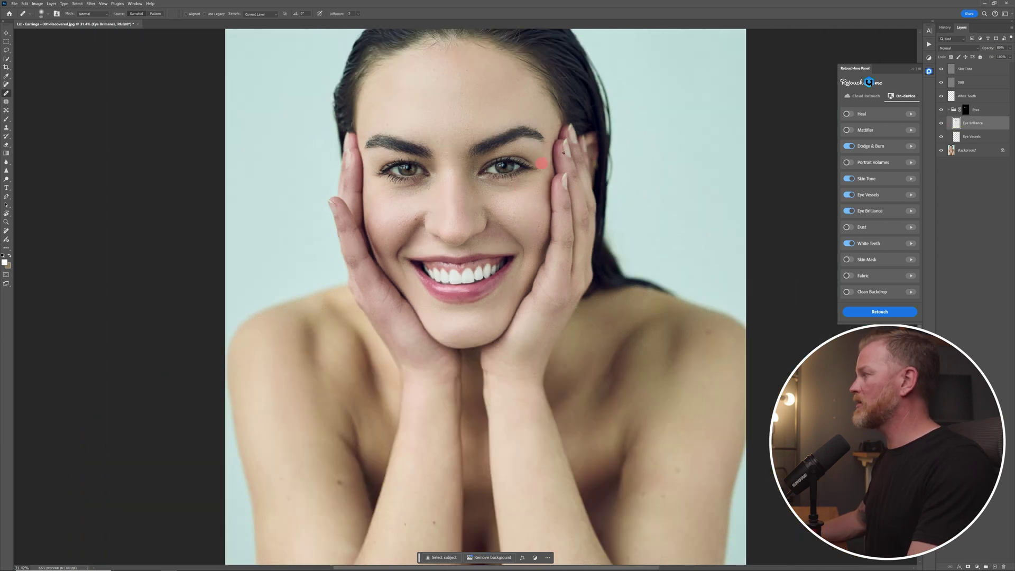
{"action": "left_click", "coordinate": [945, 27]}
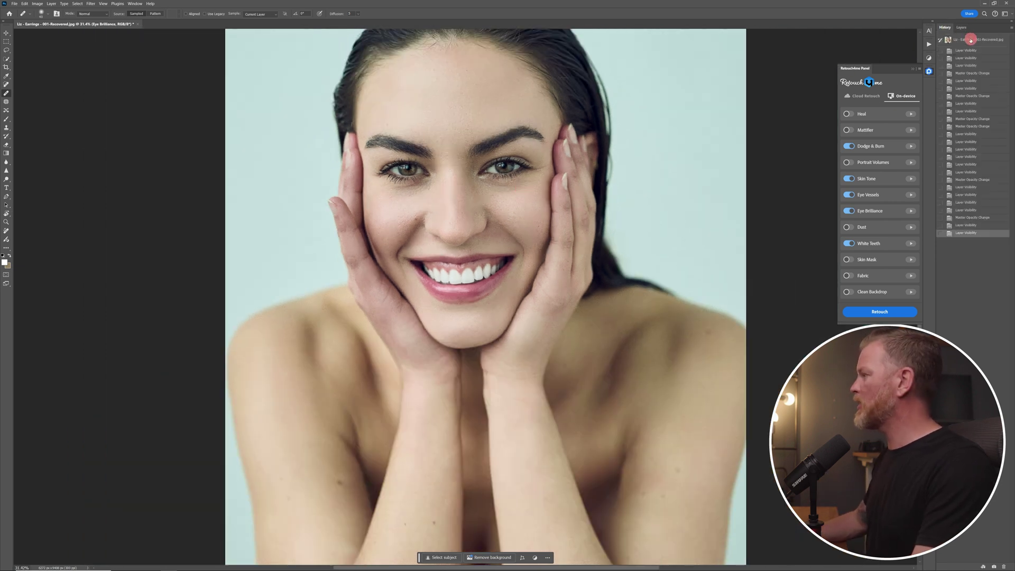
{"action": "left_click", "coordinate": [971, 40]}
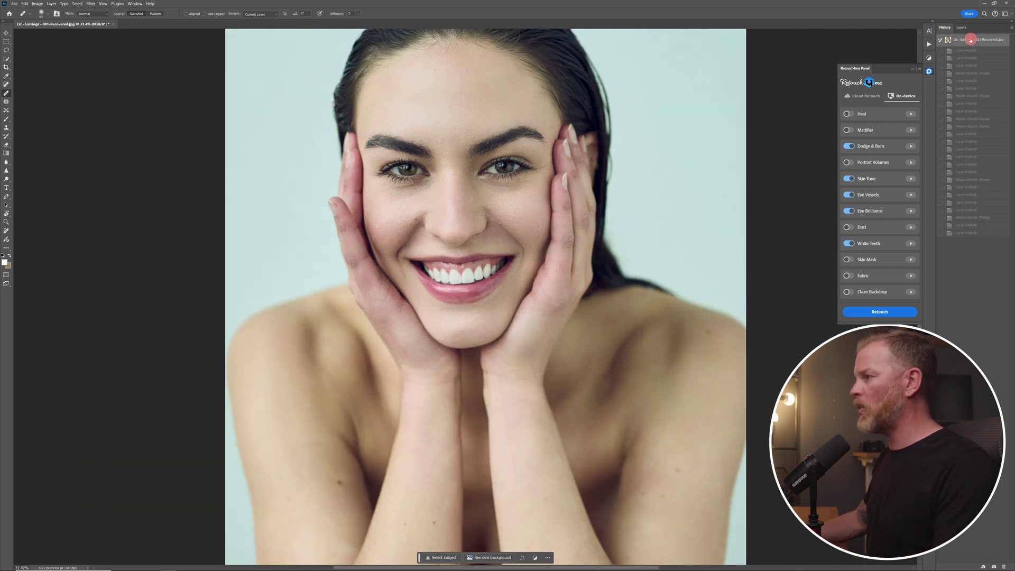
{"action": "left_click", "coordinate": [968, 233]}
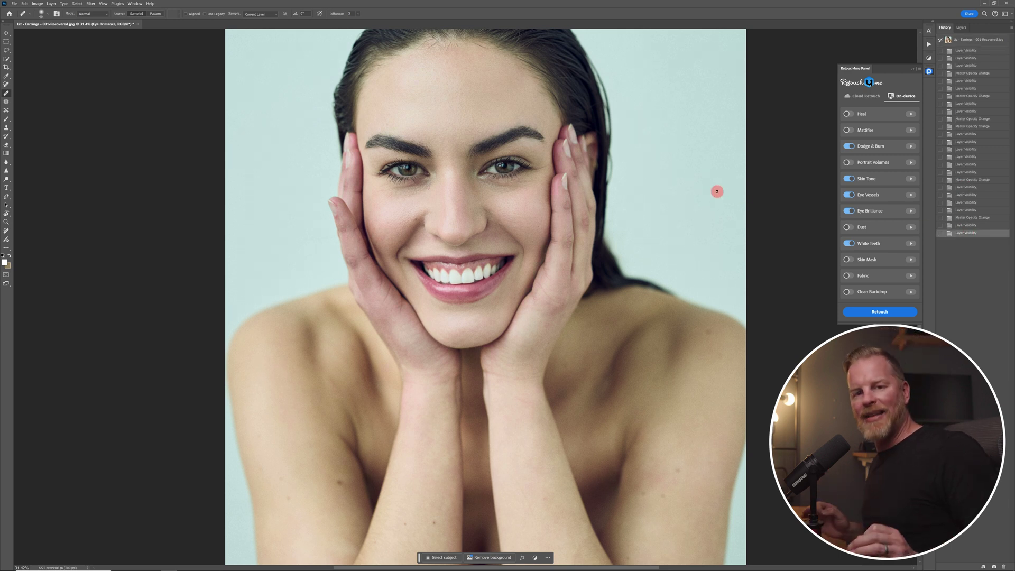